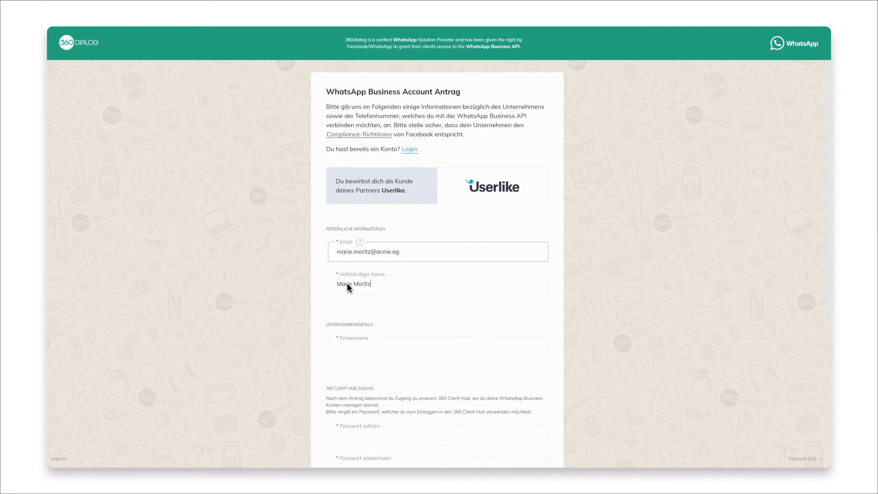
Enter the company name Acme AG, then choose and repeat an account password
{"action": "scroll", "coordinate": [347, 282], "scroll_direction": "down", "scroll_amount": 5}
{"action": "key", "text": "Tab"}
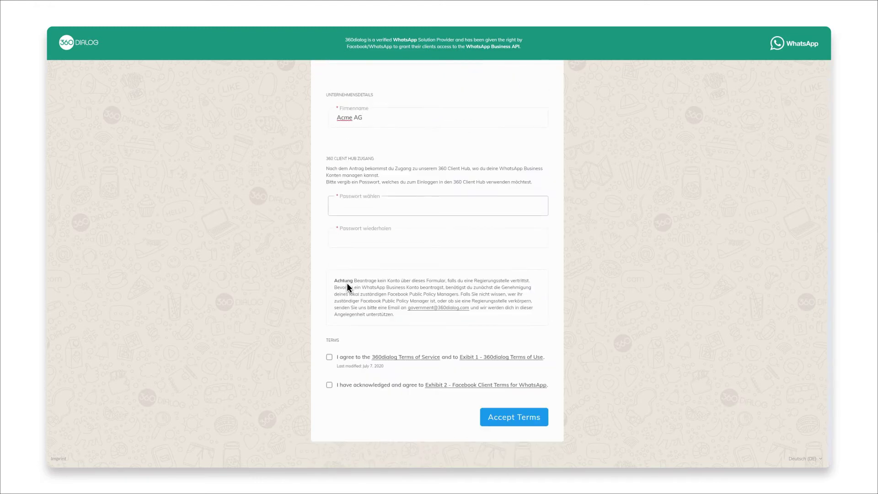
{"action": "type", "text": "••••••••••"}
{"action": "key", "text": "Tab"}
{"action": "type", "text": "••••••••••"}
Accept the 360dialog Terms of Service and Facebook client terms, and submit the application
{"action": "left_click", "coordinate": [329, 358]}
{"action": "left_click", "coordinate": [330, 385]}
{"action": "left_click", "coordinate": [515, 417]}
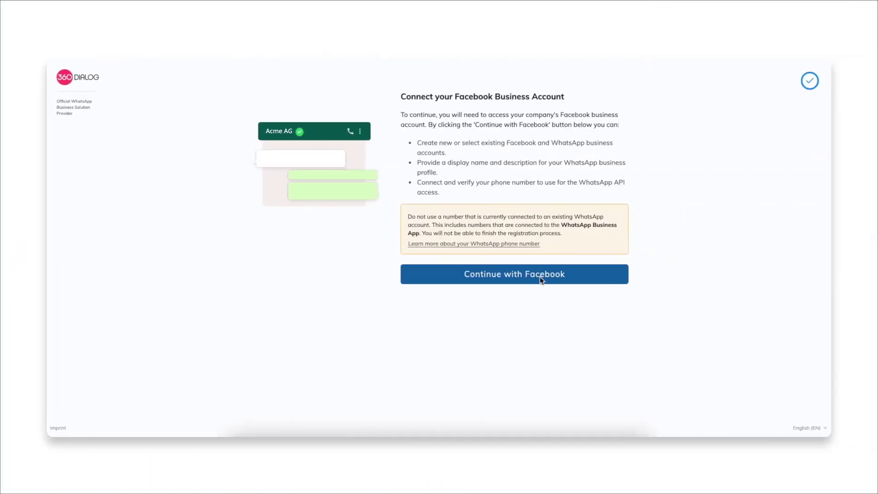
Authorise 360dialog with the logged-in Facebook profile and begin the WhatsApp setup
{"action": "left_click", "coordinate": [540, 277]}
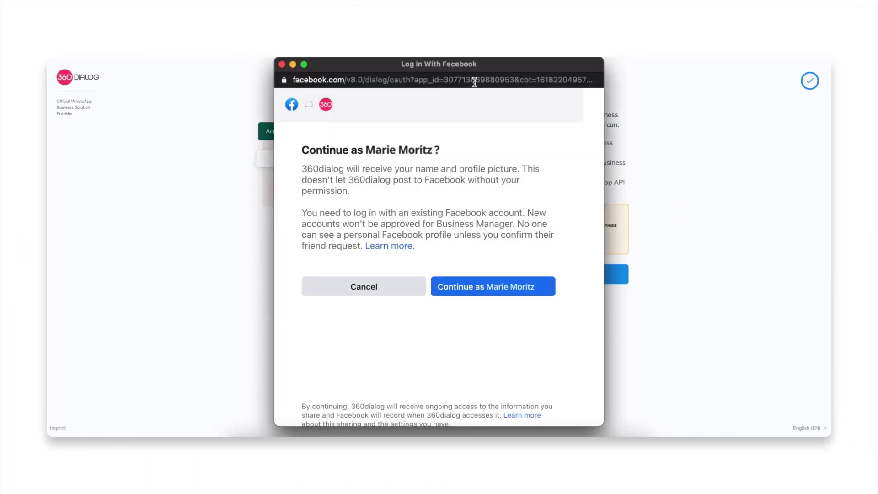
{"action": "left_click", "coordinate": [483, 286]}
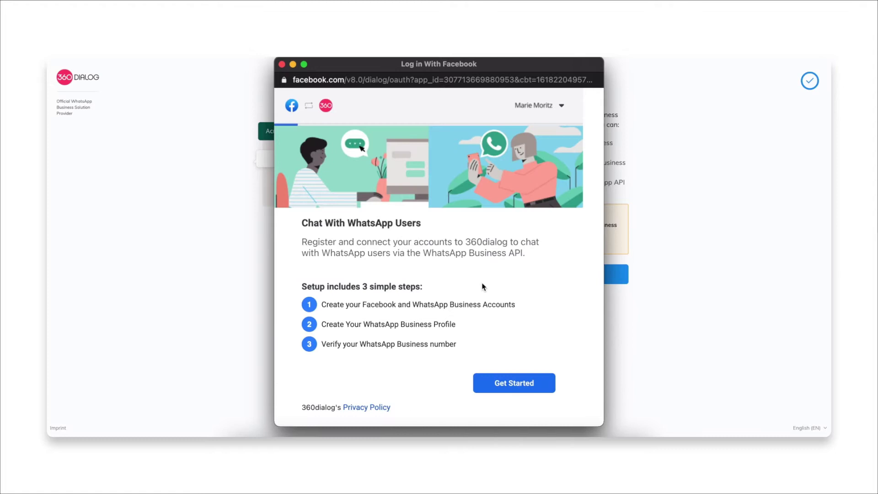
{"action": "left_click", "coordinate": [510, 382]}
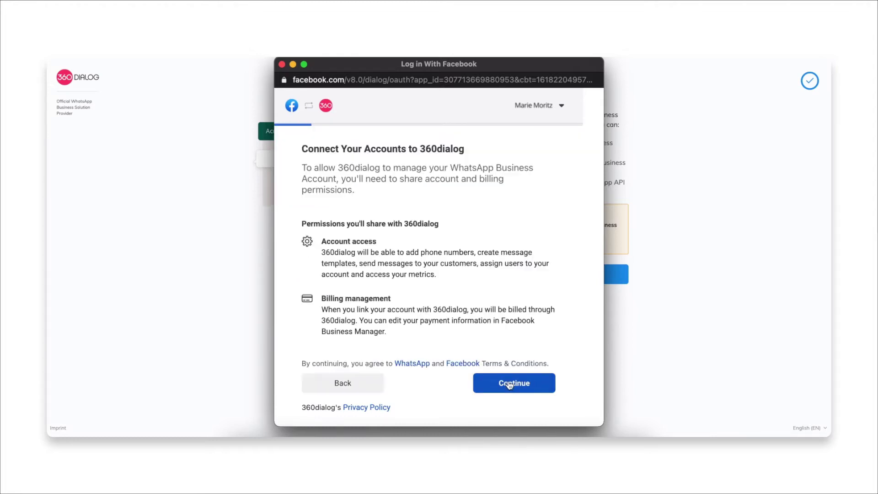
Accept the shared permissions and keep Acme AG as the business and WhatsApp account
{"action": "left_click", "coordinate": [509, 385]}
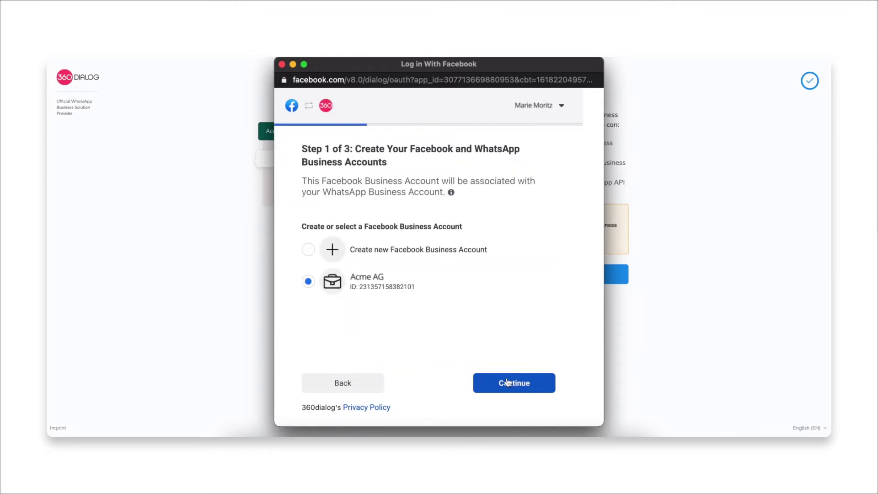
{"action": "scroll", "coordinate": [493, 316], "scroll_direction": "down", "scroll_amount": 1}
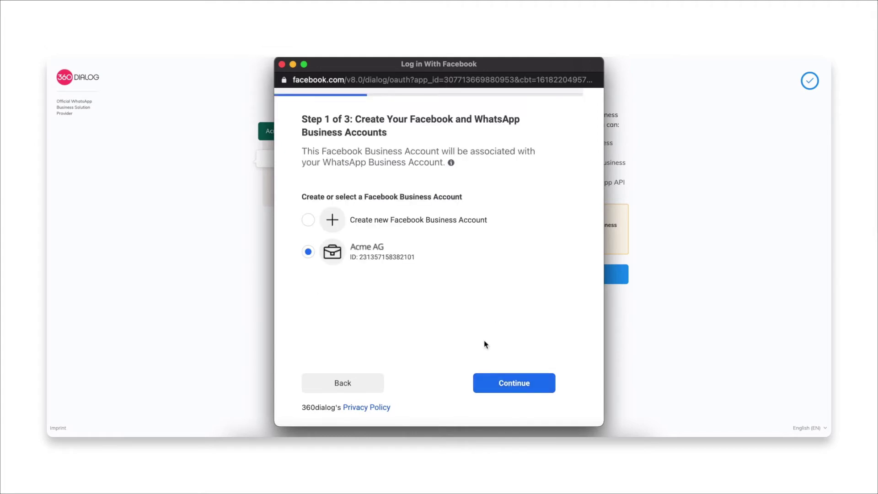
{"action": "left_click", "coordinate": [503, 384]}
{"action": "left_click", "coordinate": [503, 384]}
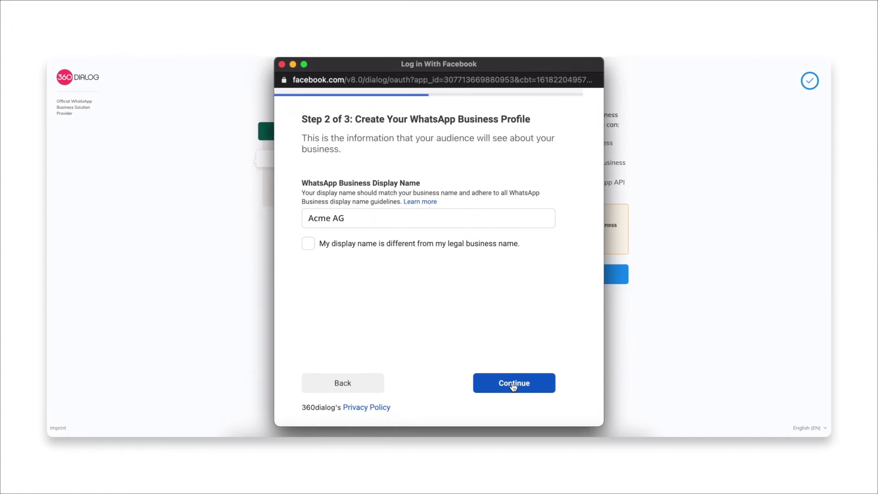
Confirm display name Acme AG, set the category to Automotive, and continue to Step 3
{"action": "left_click", "coordinate": [513, 387]}
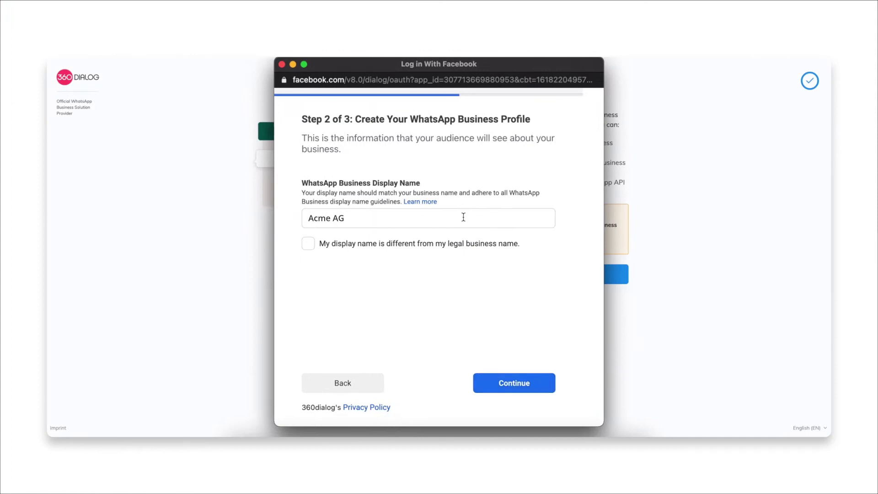
{"action": "left_click", "coordinate": [502, 384]}
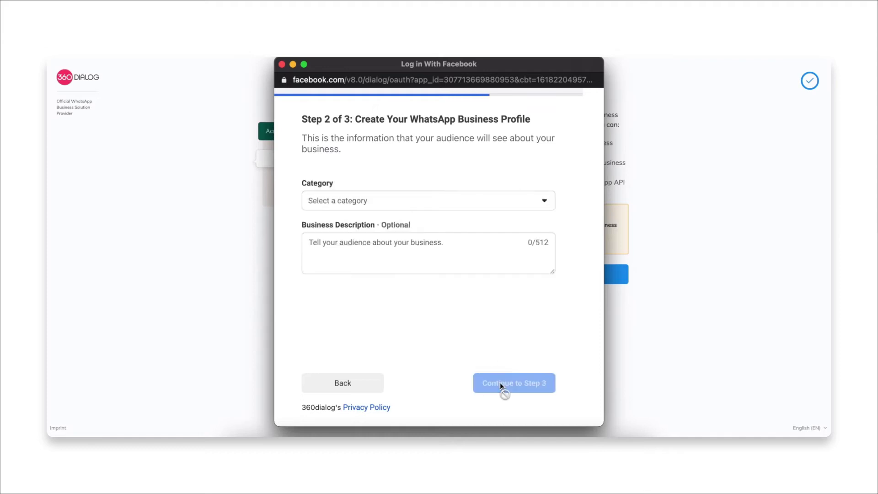
{"action": "left_click", "coordinate": [545, 205]}
{"action": "scroll", "coordinate": [459, 357], "scroll_direction": "down", "scroll_amount": 3}
{"action": "scroll", "coordinate": [460, 356], "scroll_direction": "up", "scroll_amount": 2}
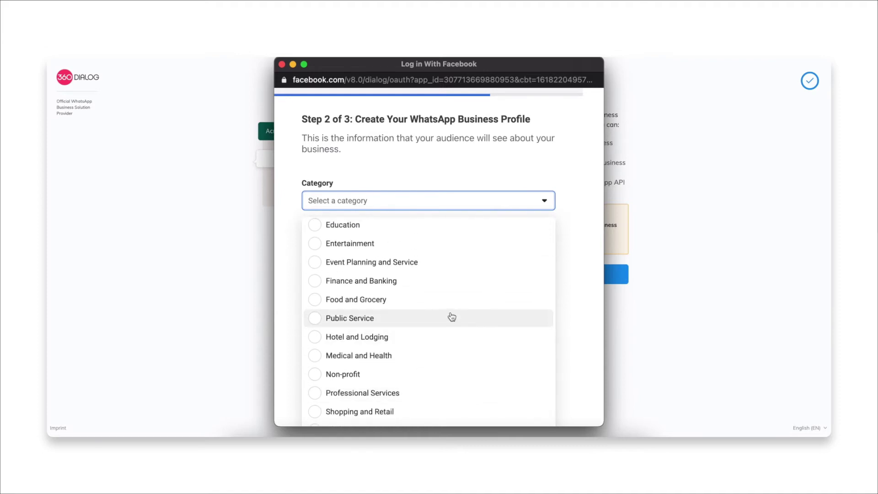
{"action": "scroll", "coordinate": [452, 304], "scroll_direction": "up", "scroll_amount": 3}
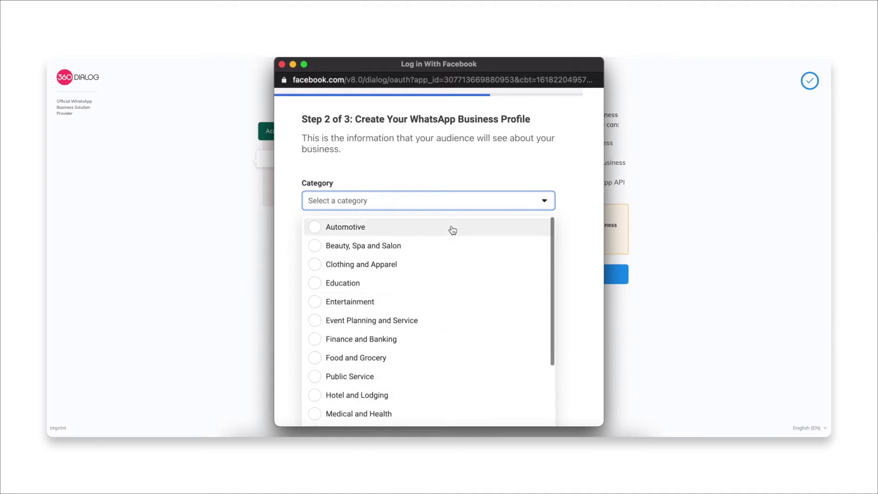
{"action": "left_click", "coordinate": [452, 229]}
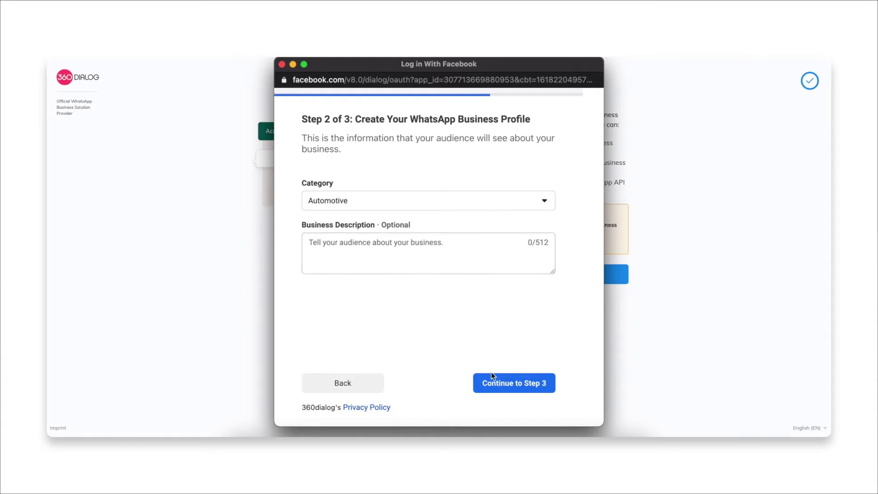
{"action": "left_click", "coordinate": [503, 389]}
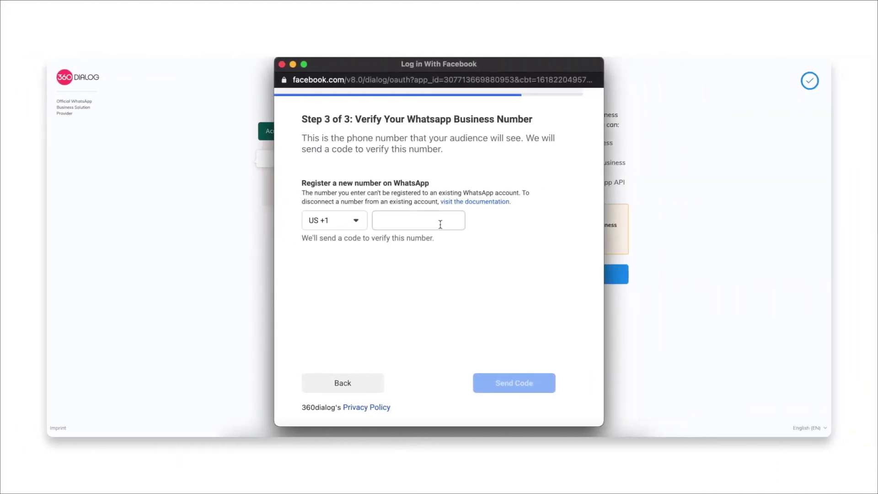
Enter the business phone number with Germany's +49 country code
{"action": "left_click", "coordinate": [440, 224]}
{"action": "left_click", "coordinate": [355, 222]}
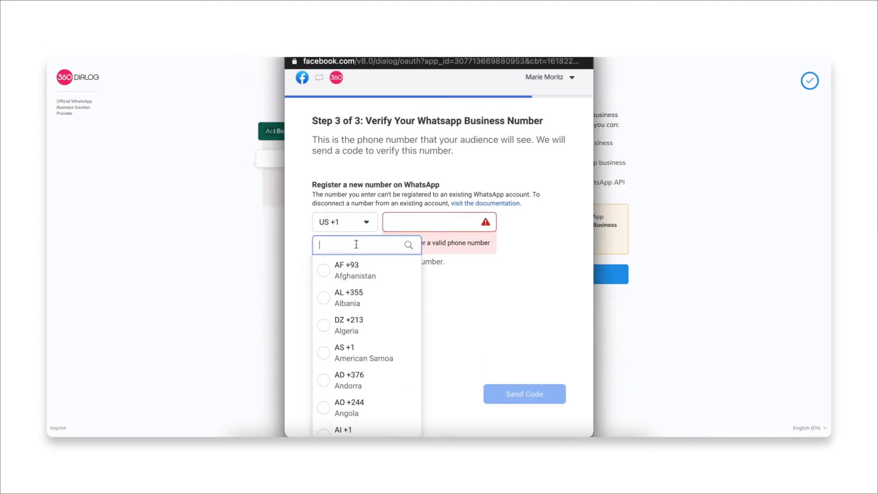
{"action": "type", "text": "49"}
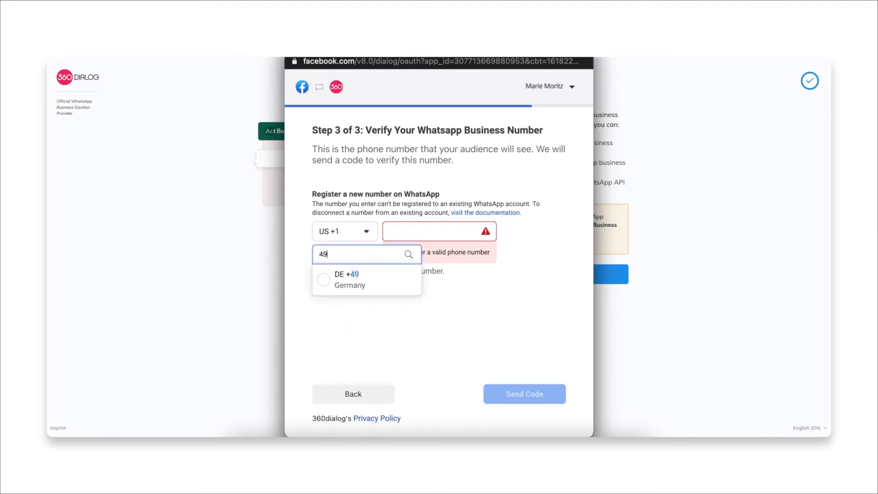
{"action": "left_click", "coordinate": [356, 277]}
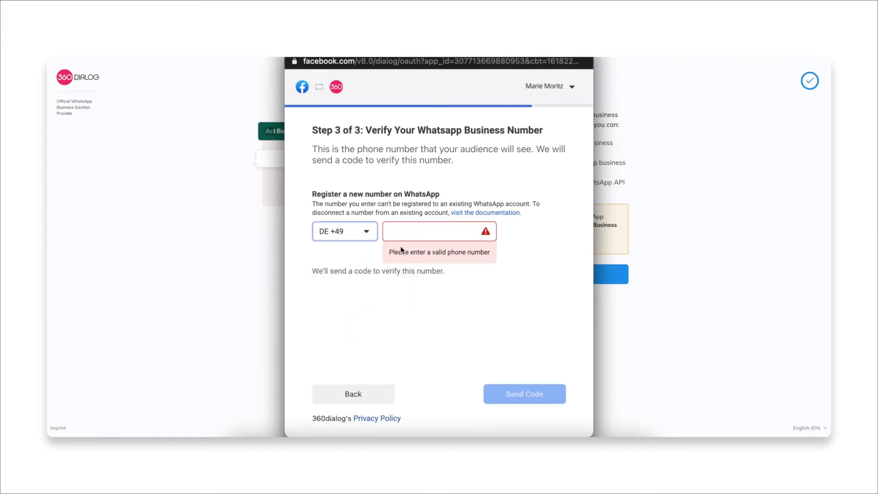
{"action": "left_click", "coordinate": [412, 235]}
{"action": "key", "text": "super+v"}
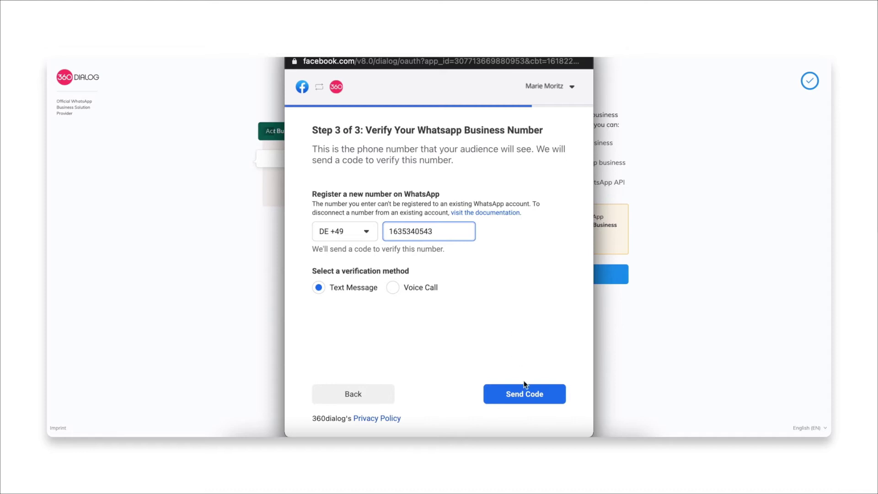
Send a code to the number and verify it with the six-digit SMS verification code
{"action": "left_click", "coordinate": [524, 396]}
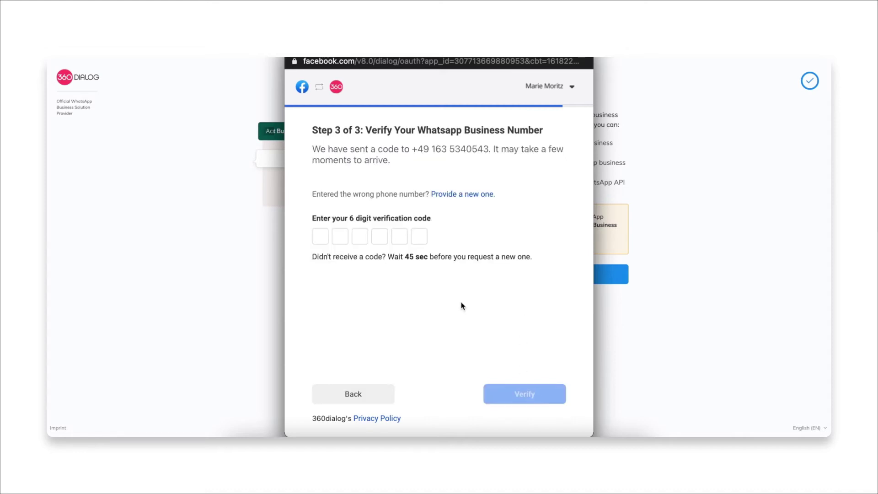
{"action": "left_click", "coordinate": [505, 395]}
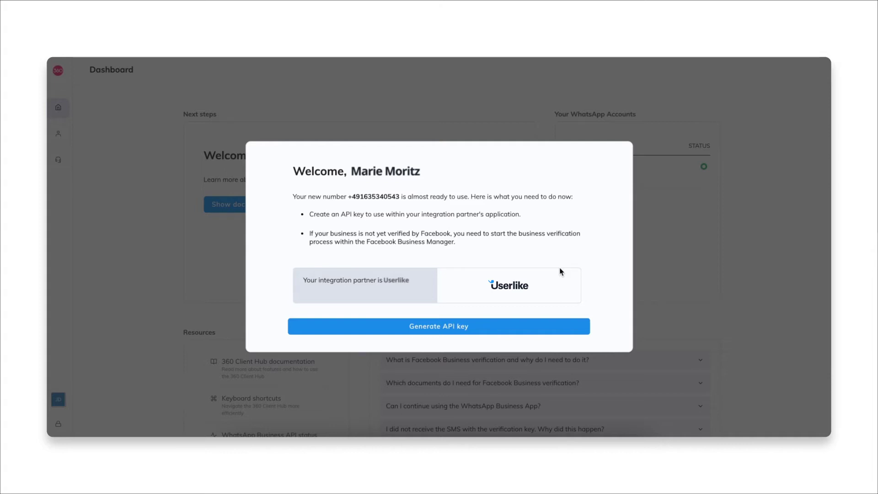
Generate the Userlike API key, confirm it was copied and stored, and close the dialog
{"action": "left_click", "coordinate": [457, 331]}
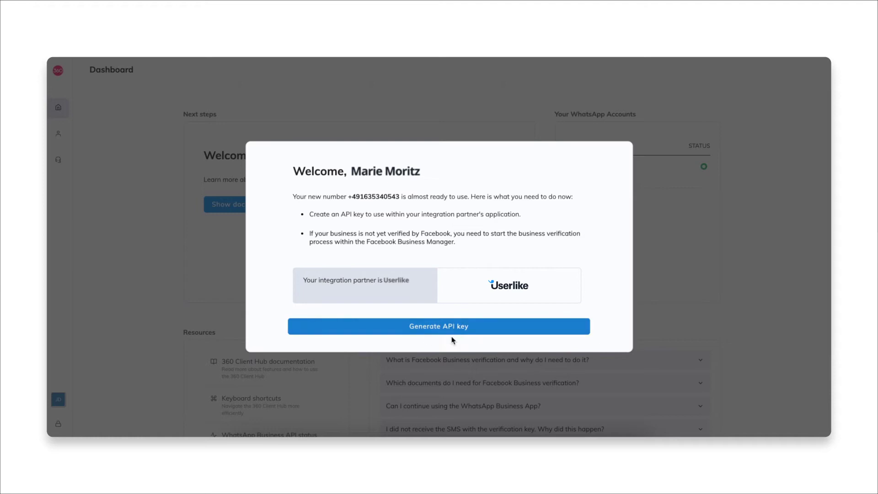
{"action": "left_click", "coordinate": [457, 330]}
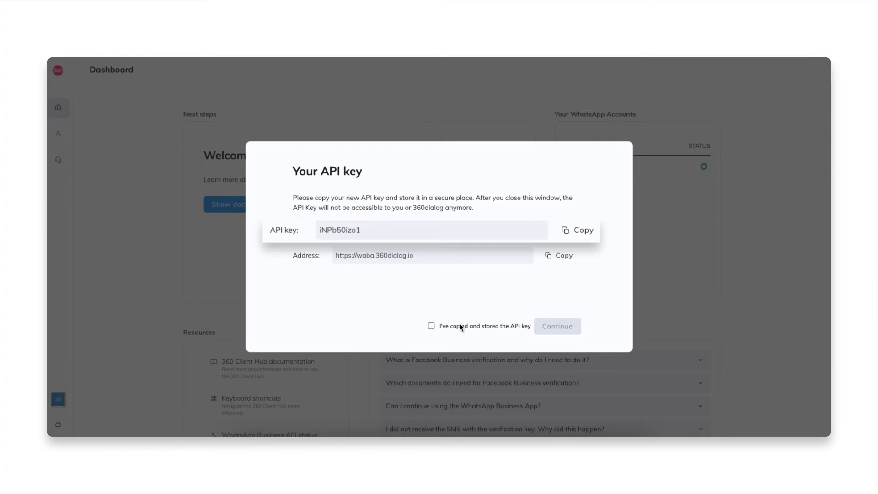
{"action": "left_click", "coordinate": [431, 325]}
{"action": "left_click", "coordinate": [547, 329]}
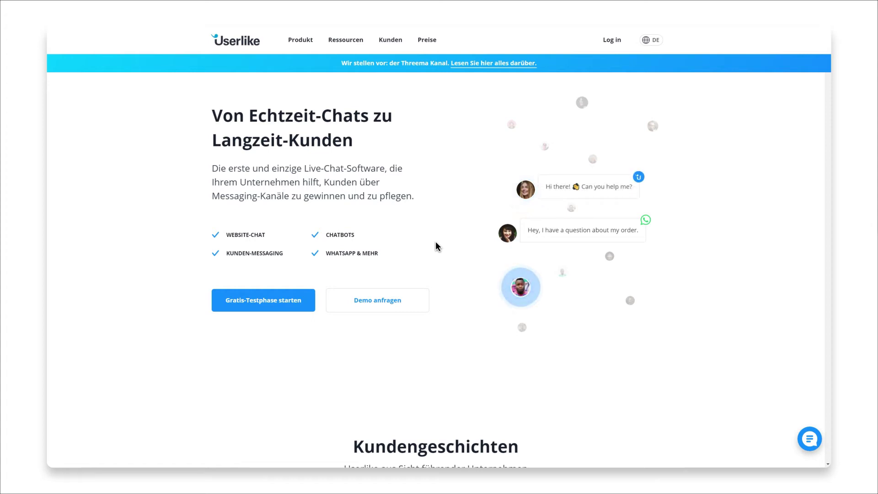
Log in to Userlike and start a new WhatsApp Business channel under Kanäle > Messaging-Apps
{"action": "left_click", "coordinate": [612, 40]}
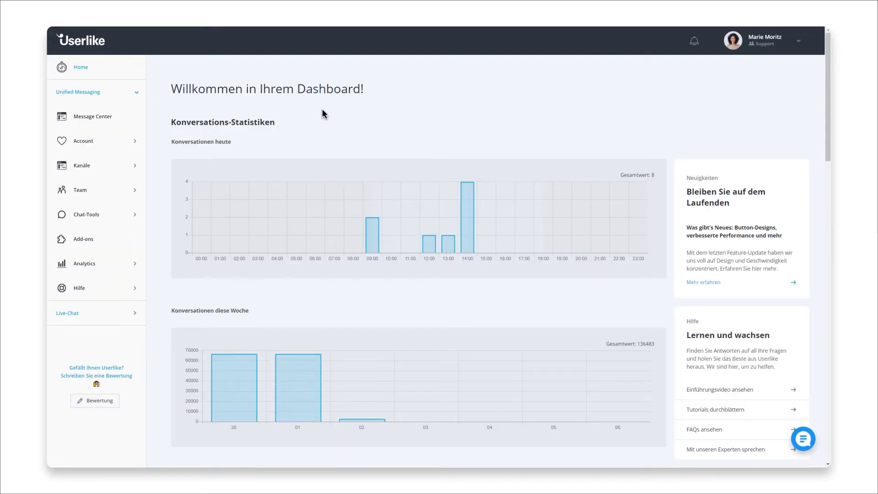
{"action": "left_click", "coordinate": [82, 166]}
{"action": "left_click", "coordinate": [84, 224]}
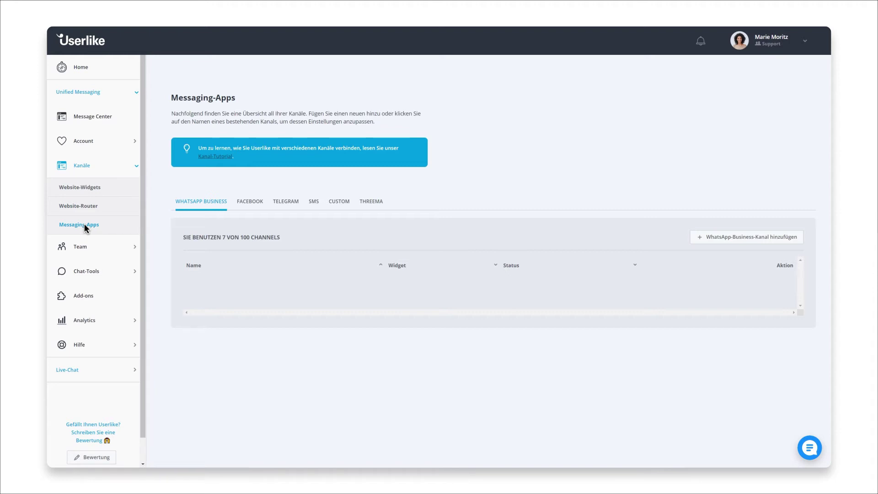
{"action": "left_click", "coordinate": [753, 237]}
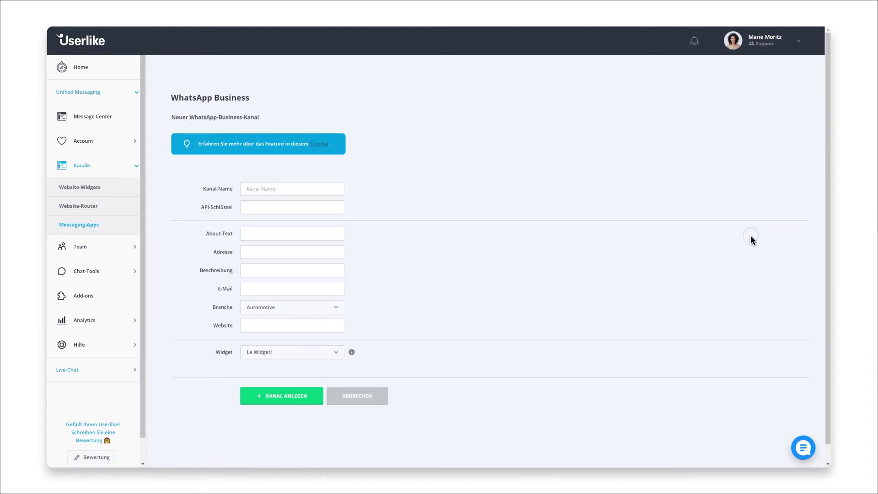
Name the channel Acme WhatsApp-Kanal, paste the API key, add the about text, and create it
{"action": "type", "text": "Acme WhatsApp-Kanal"}
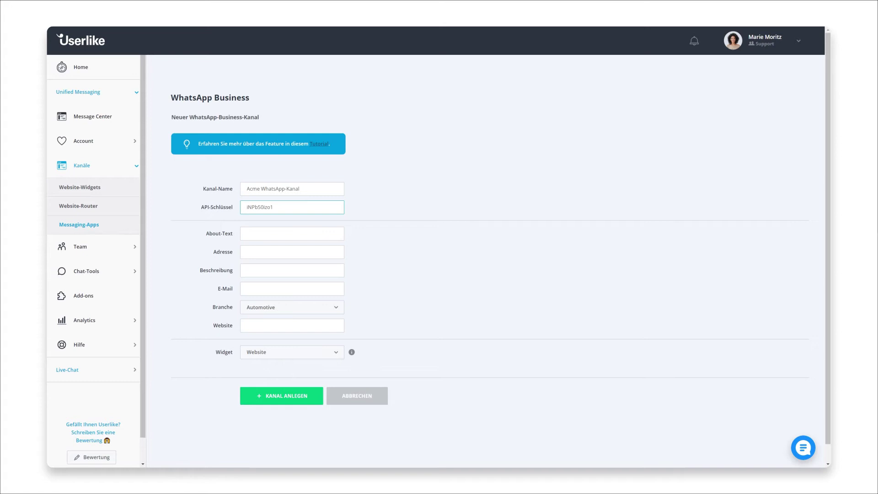
{"action": "left_click", "coordinate": [292, 234]}
{"action": "type", "text": "Wir helfen Ihnen gern bei Fragen zu unseren Produkten und Versand."}
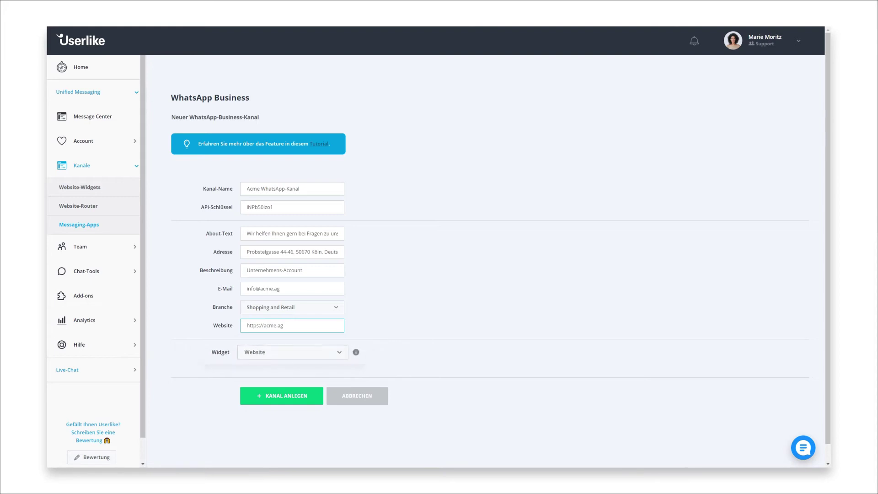
{"action": "left_click", "coordinate": [287, 397]}
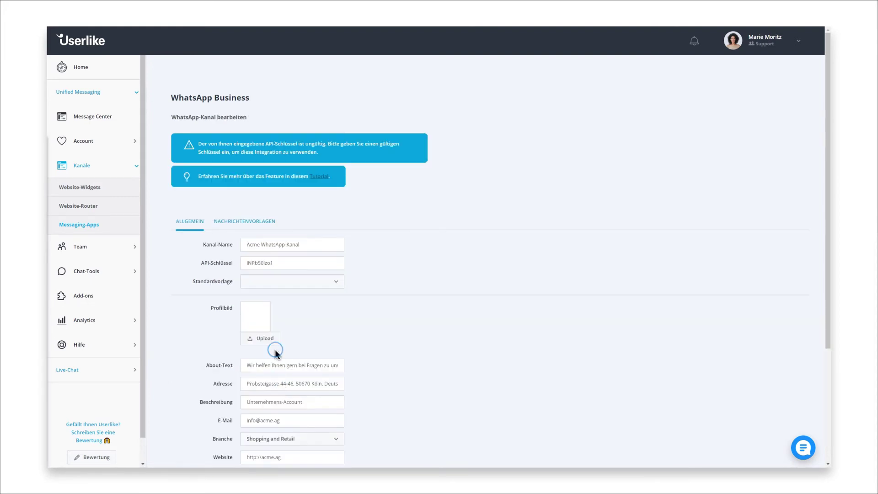
Create the Versand Status message template, then go to Facebook Business Settings' Security Center
{"action": "left_click", "coordinate": [246, 223]}
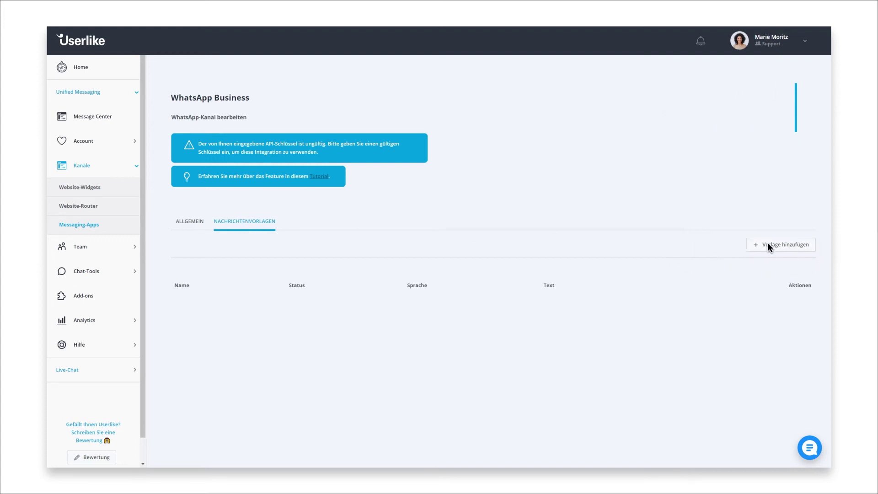
{"action": "left_click", "coordinate": [783, 246]}
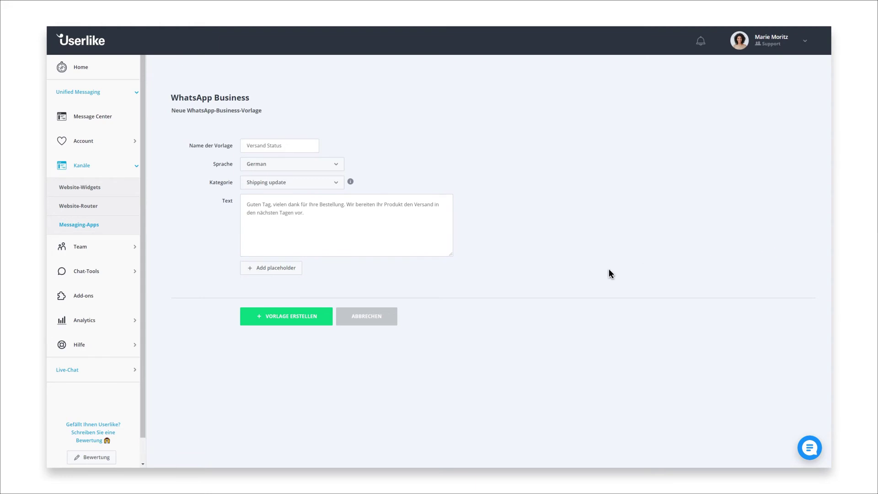
{"action": "left_click", "coordinate": [289, 316]}
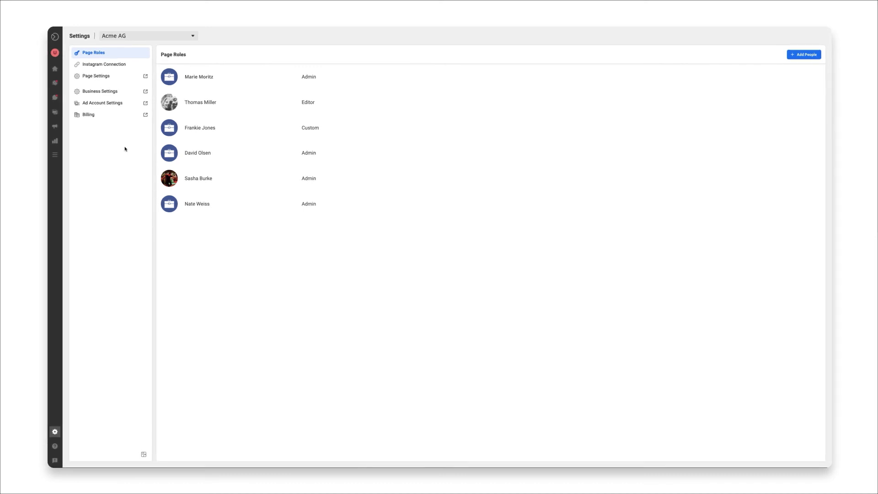
{"action": "left_click", "coordinate": [102, 91]}
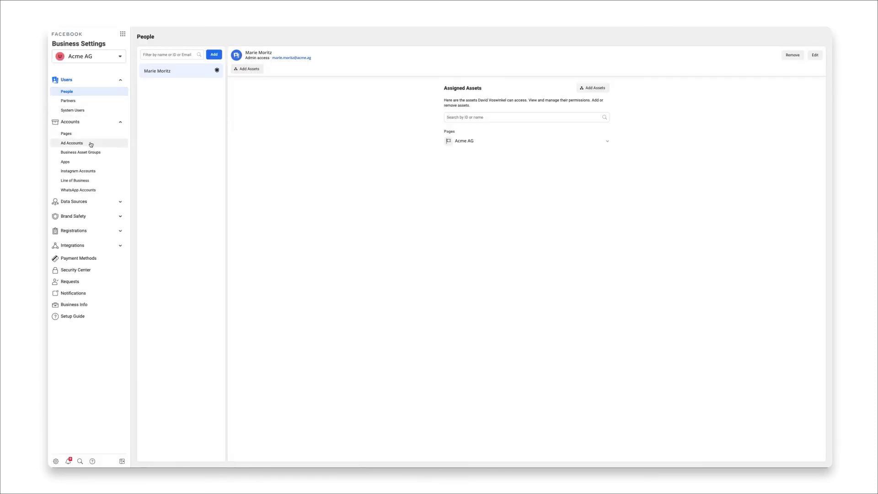
{"action": "left_click", "coordinate": [83, 271]}
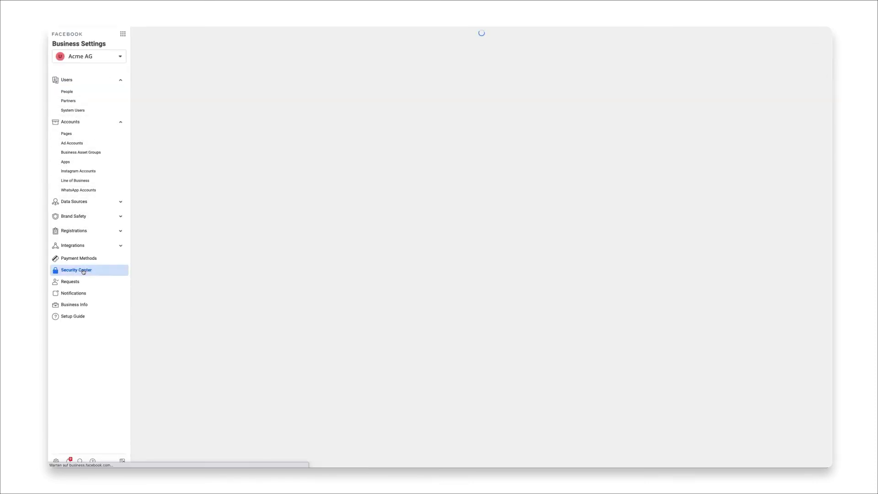